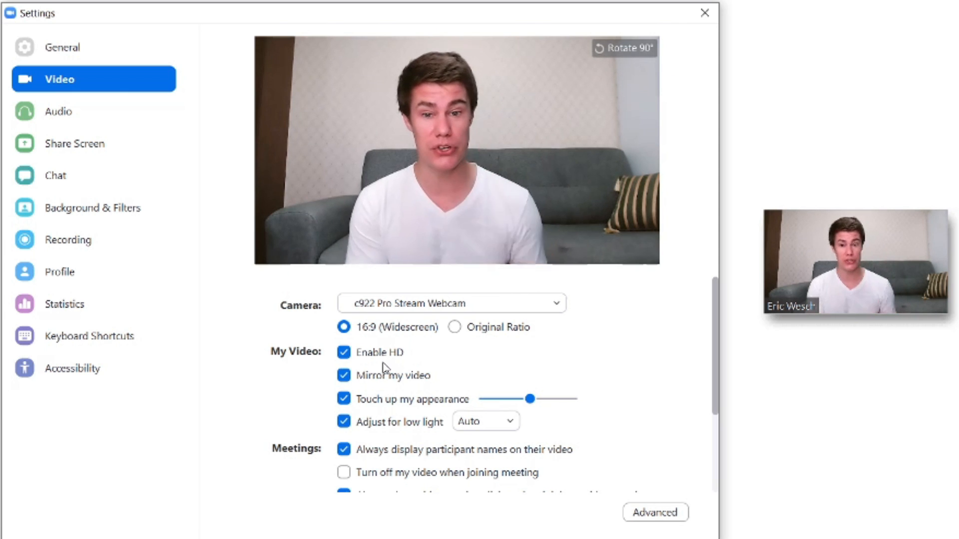
# Try the manual low-light adjustment at a stronger level and return it to Auto
pyautogui.click(486, 421)
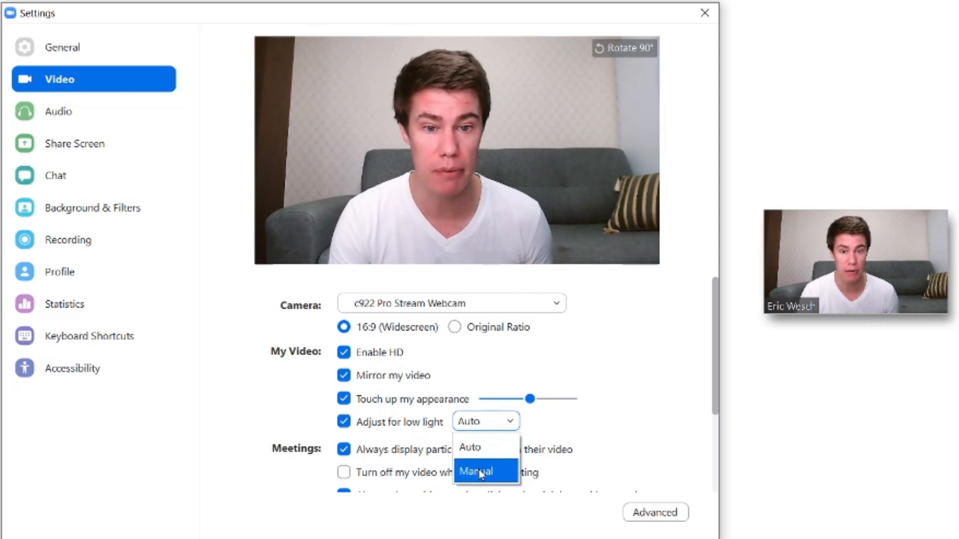
pyautogui.click(479, 469)
pyautogui.moveTo(550, 422)
pyautogui.mouseDown()
pyautogui.moveTo(647, 426)
pyautogui.moveTo(567, 428)
pyautogui.mouseUp()
pyautogui.click(508, 421)
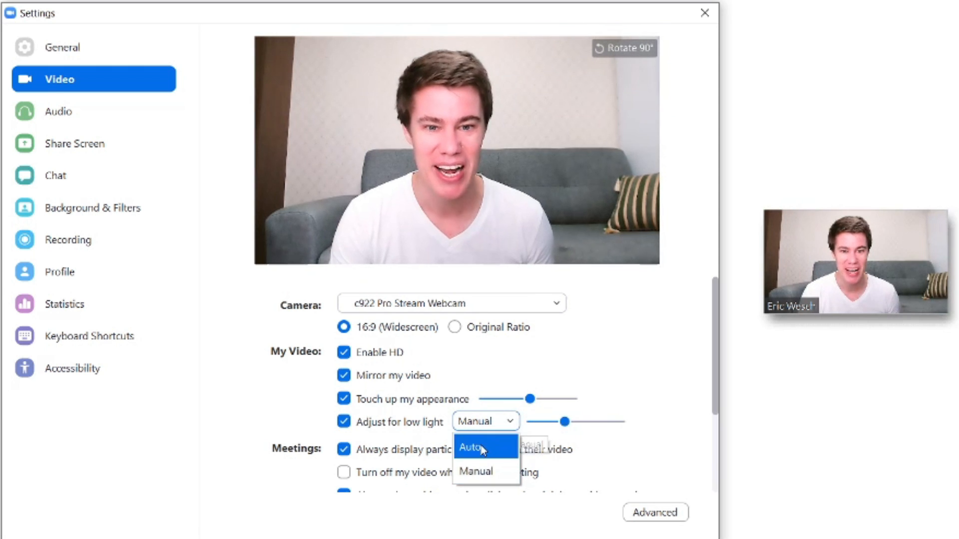
pyautogui.click(485, 449)
# Lower the Touch up my appearance strength to about one third and look over the remaining video options
pyautogui.click(531, 400)
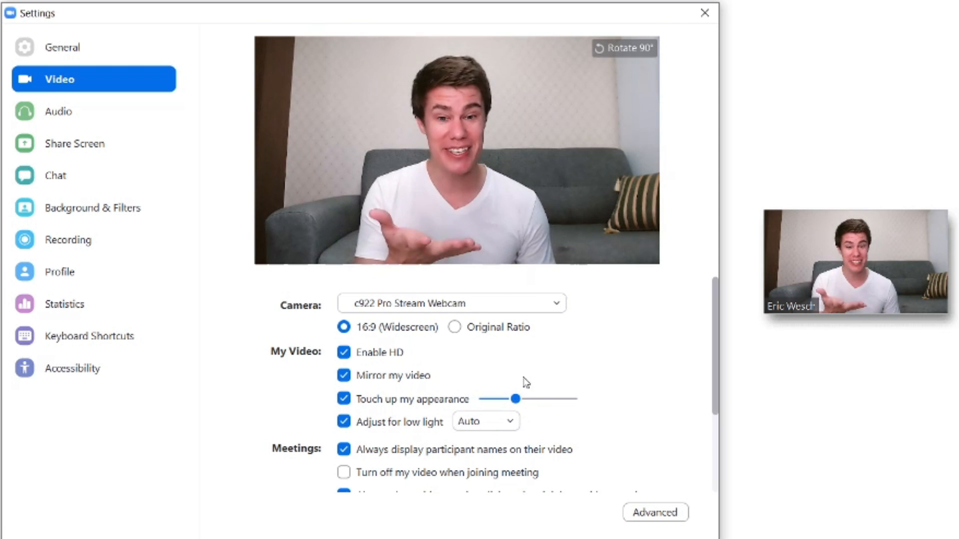
pyautogui.scroll(-3, 624, 357)
pyautogui.scroll(2, 618, 353)
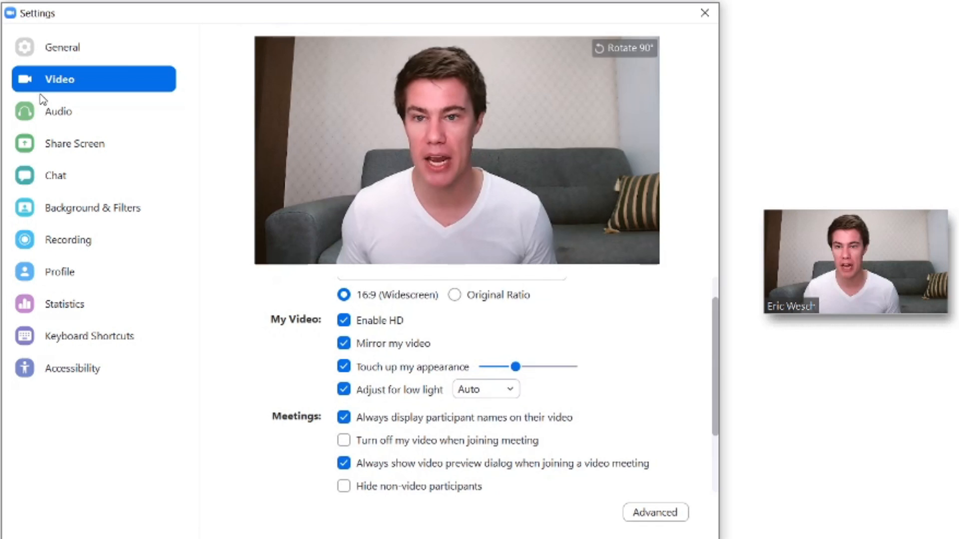
# Try High background noise suppression in the audio settings and return it to Auto
pyautogui.click(58, 122)
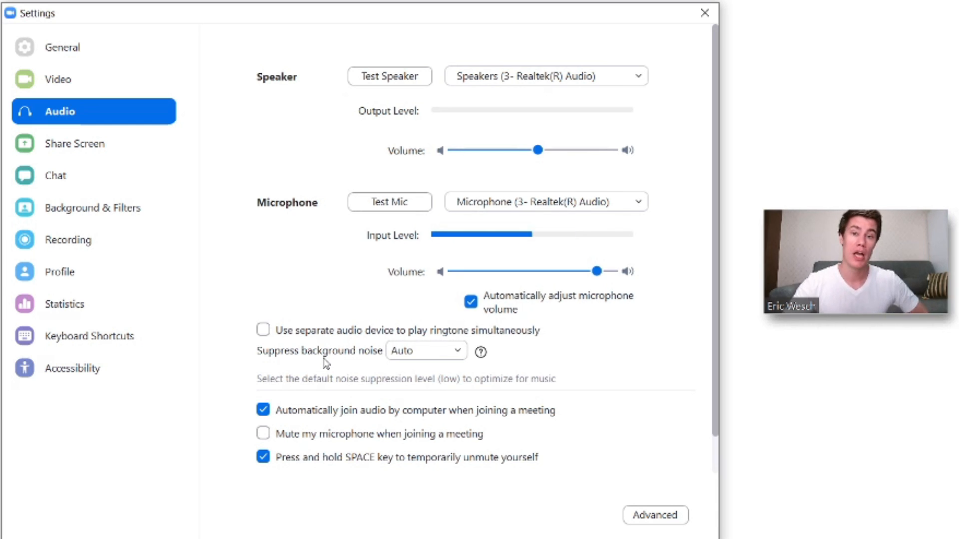
pyautogui.click(440, 350)
pyautogui.click(430, 443)
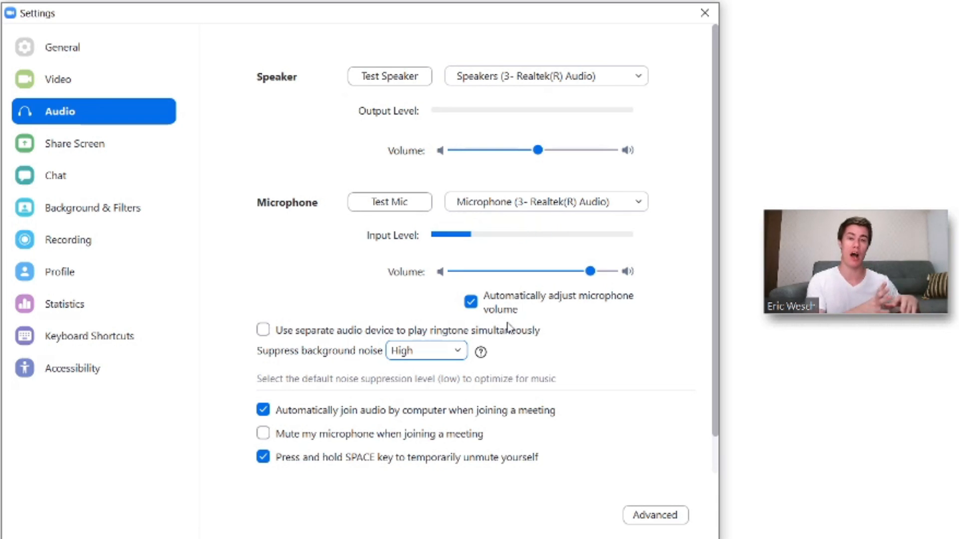
pyautogui.click(462, 351)
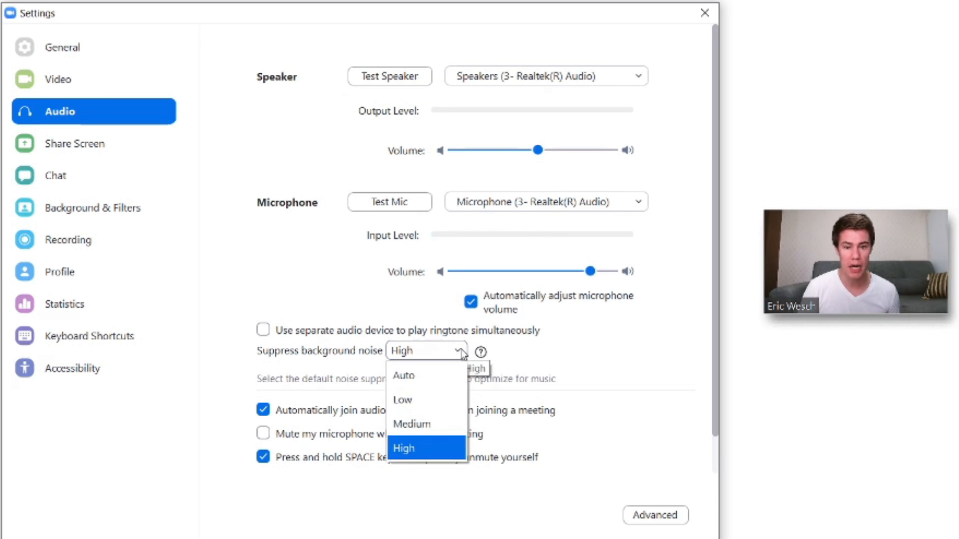
pyautogui.click(417, 375)
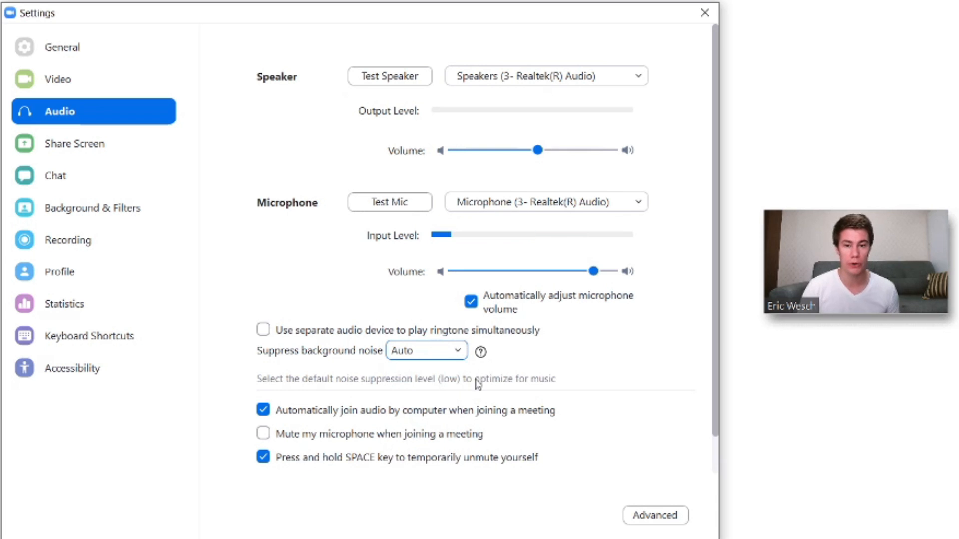
# Review the screen-sharing options and the chat settings, including unread messages and push notifications
pyautogui.click(87, 155)
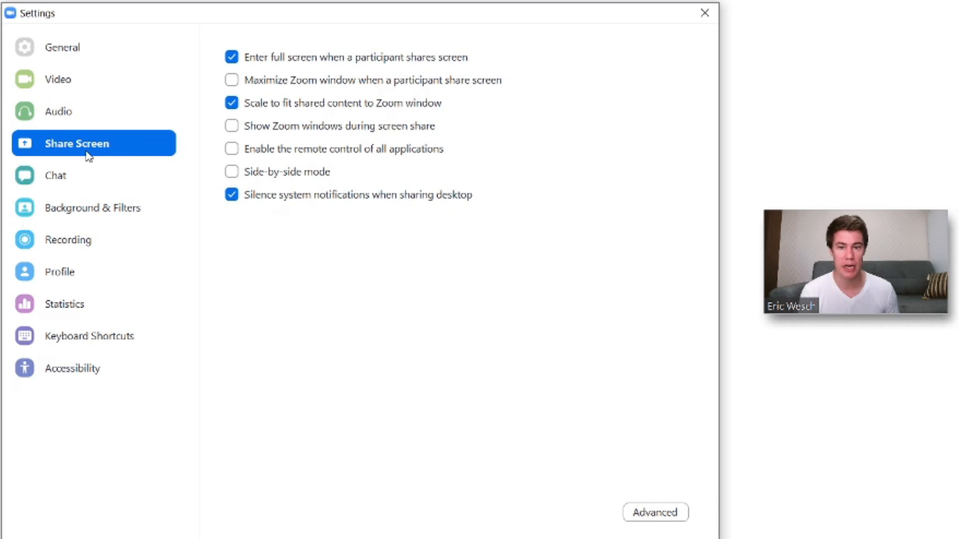
pyautogui.click(66, 173)
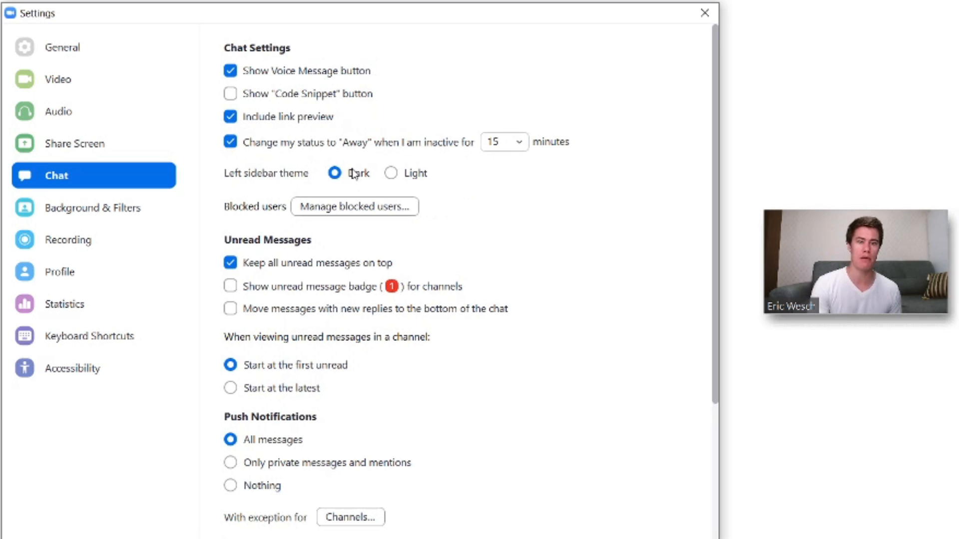
pyautogui.scroll(-1, 332, 364)
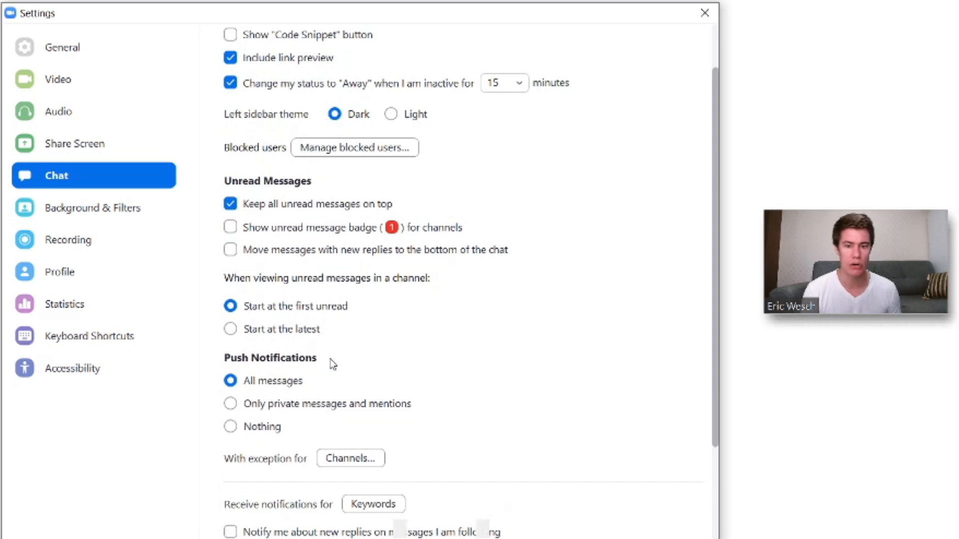
pyautogui.scroll(-2, 328, 364)
pyautogui.scroll(3, 282, 361)
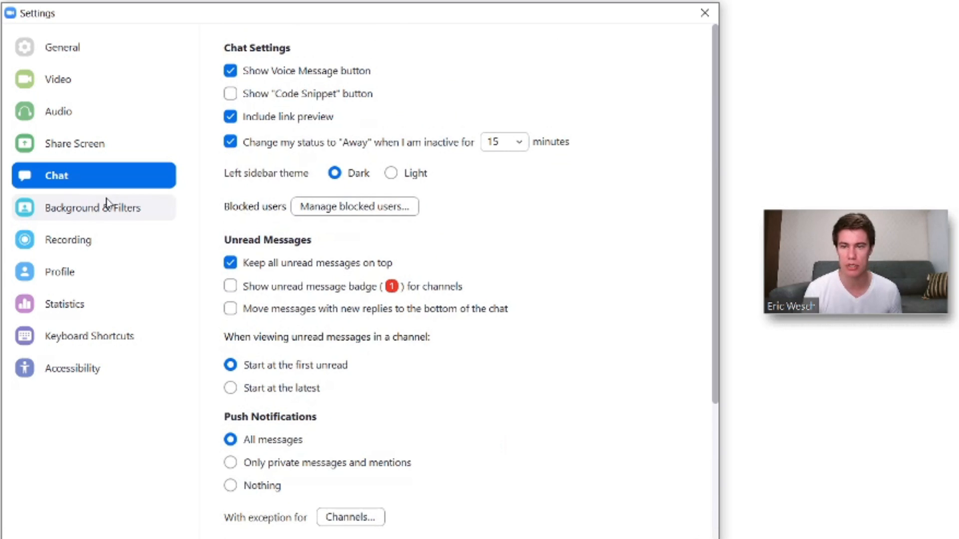
# Look through the available virtual backgrounds and return to the video filters
pyautogui.click(99, 212)
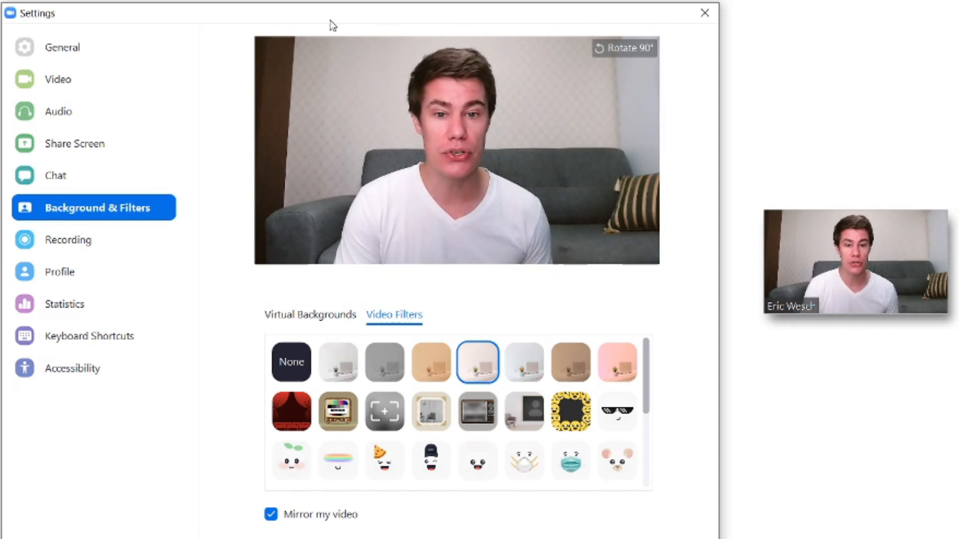
pyautogui.click(326, 315)
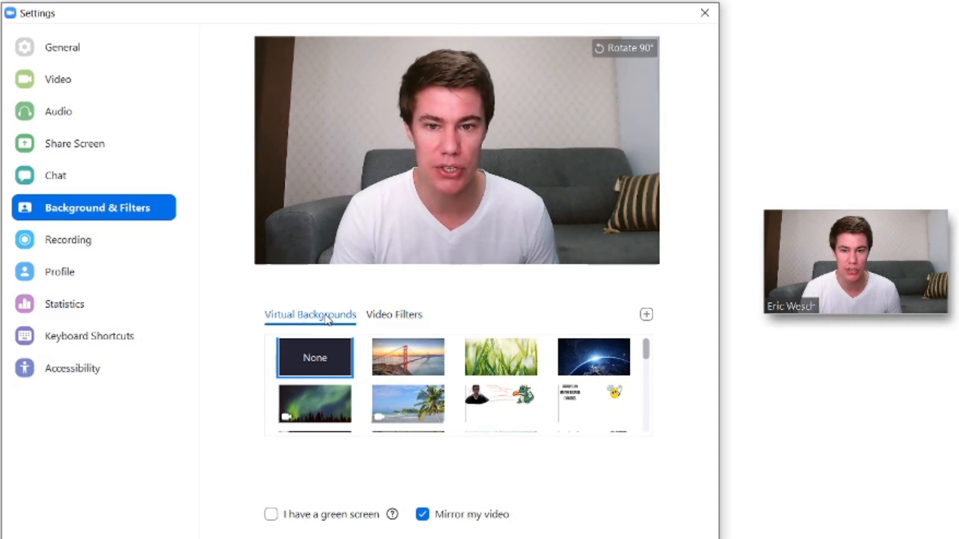
pyautogui.click(388, 320)
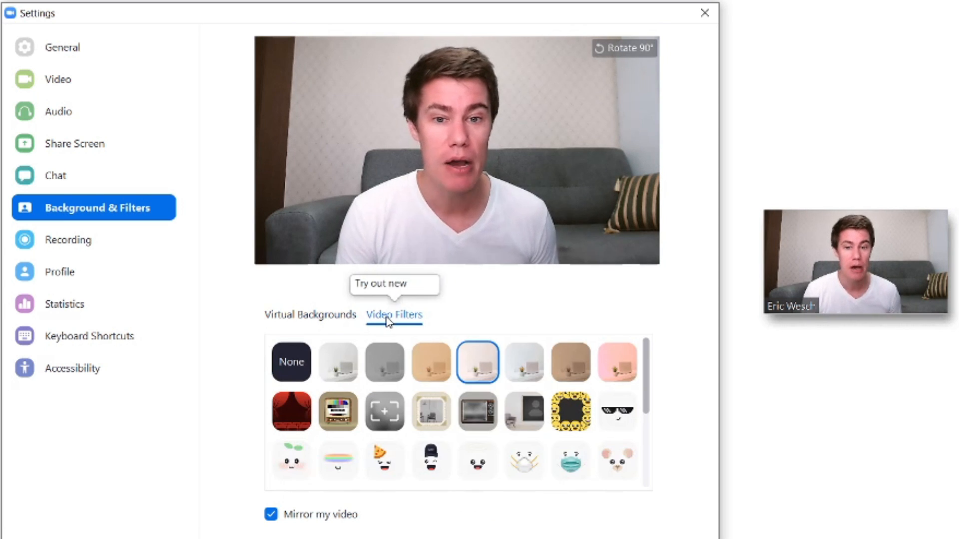
# Preview the colour filters on the video one by one: Boost, Noir, orange, Cream, Seafoam, Sepia and pink
pyautogui.click(332, 369)
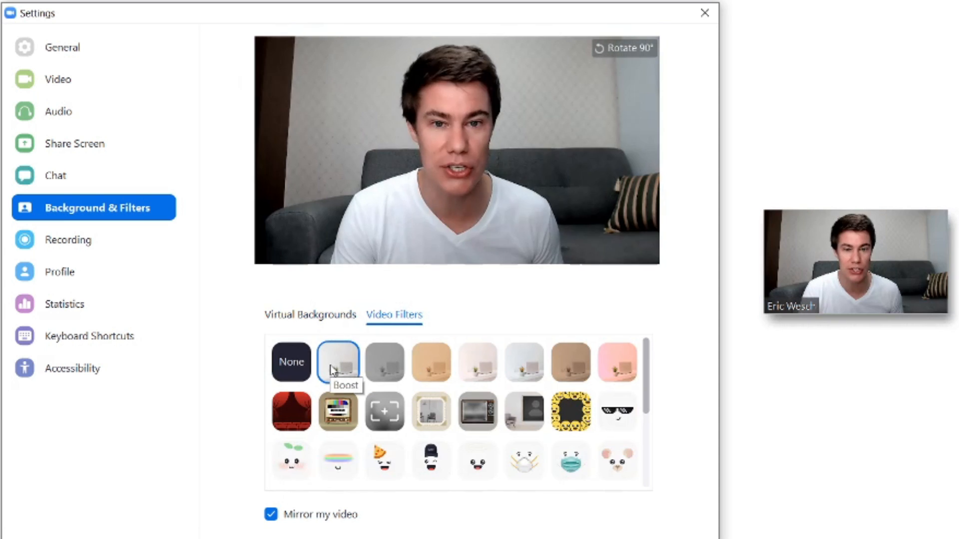
pyautogui.click(394, 378)
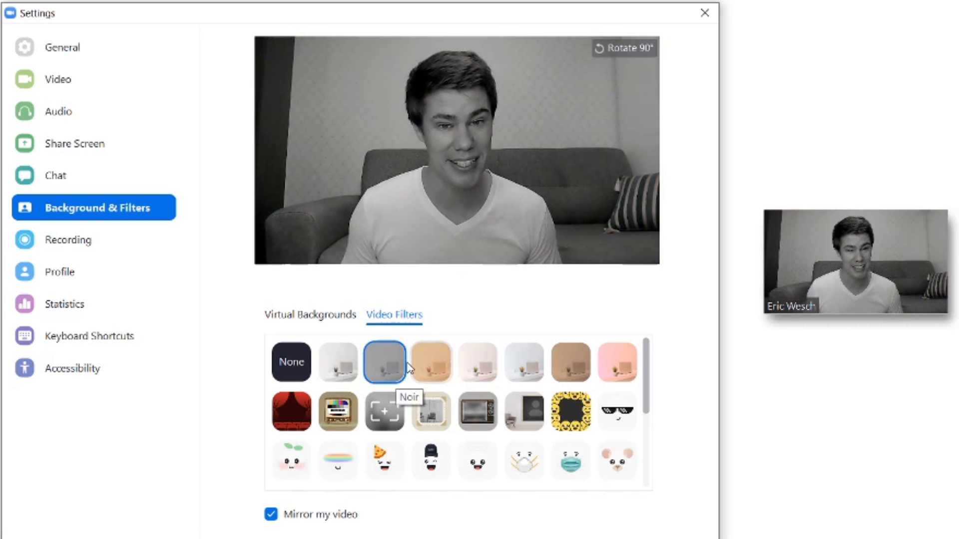
pyautogui.click(431, 360)
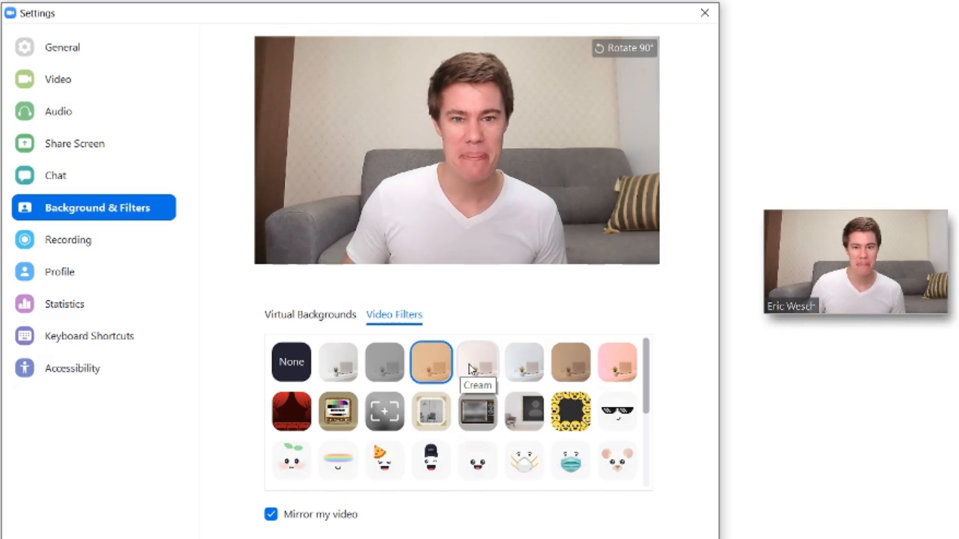
pyautogui.click(481, 364)
pyautogui.click(523, 363)
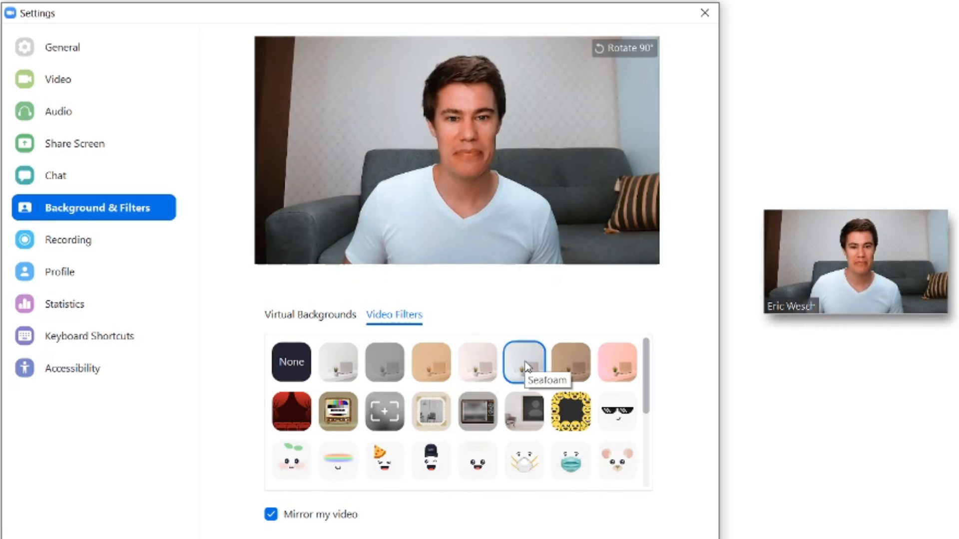
pyautogui.click(571, 360)
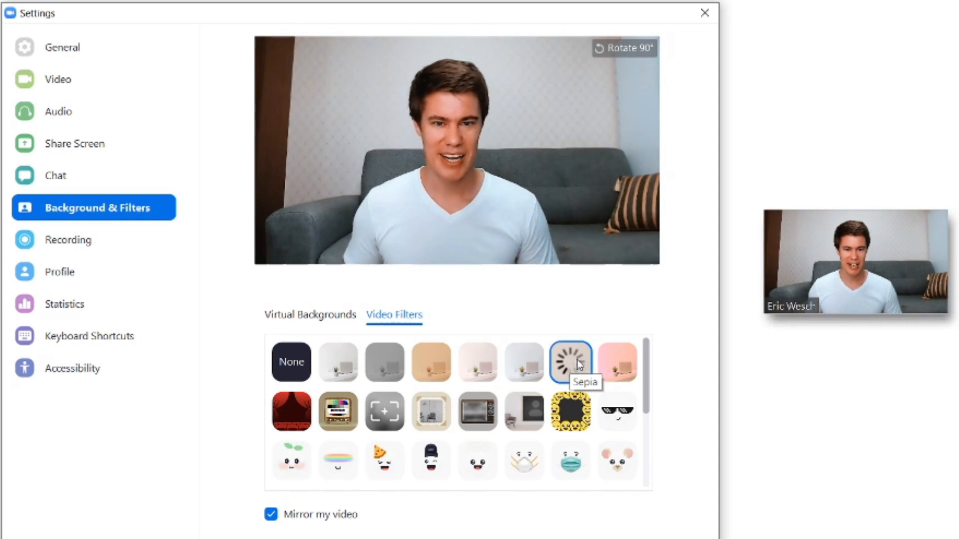
pyautogui.click(627, 362)
# Preview the frame filters from Theater, Analog mini TV, A New Zoom Window and Scrapbook through 6 Pixels Away to Meet Happy
pyautogui.click(297, 421)
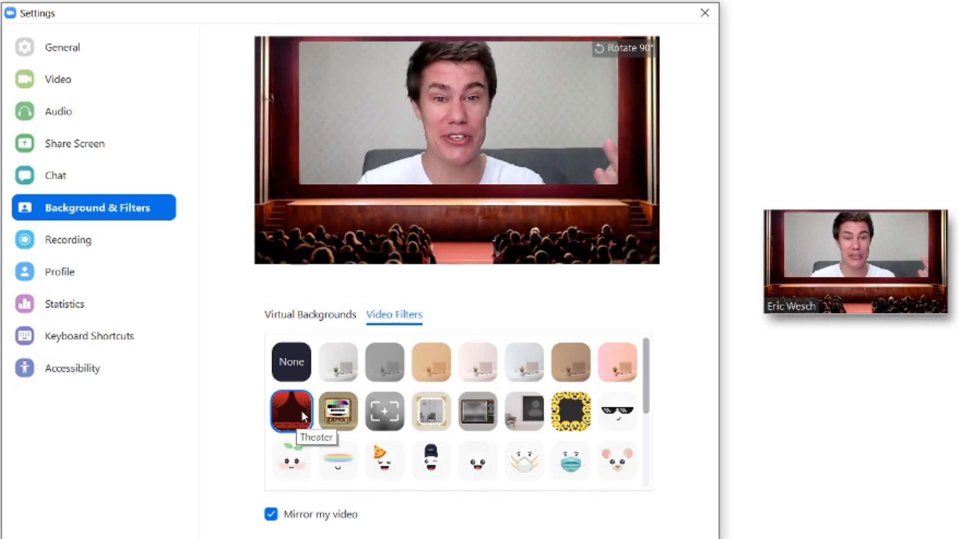
pyautogui.click(356, 412)
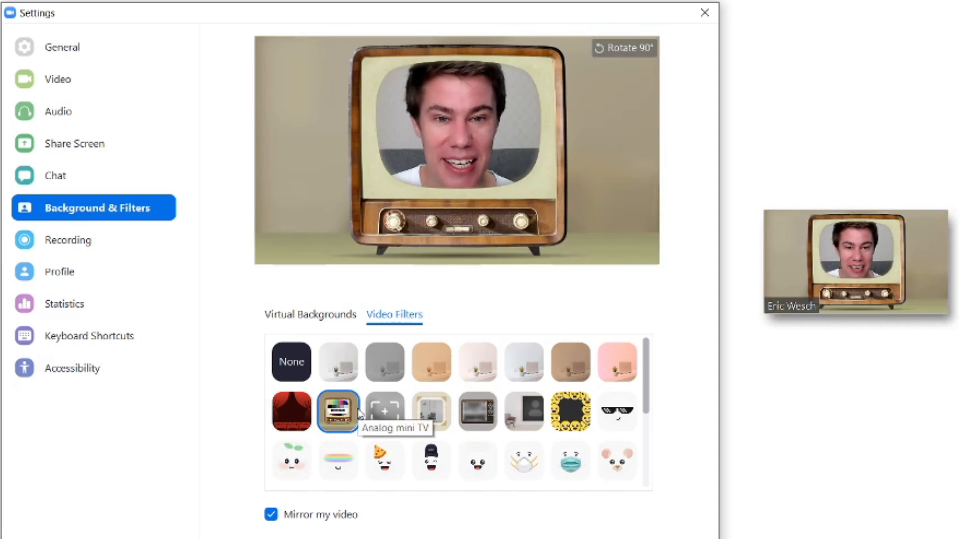
pyautogui.click(390, 409)
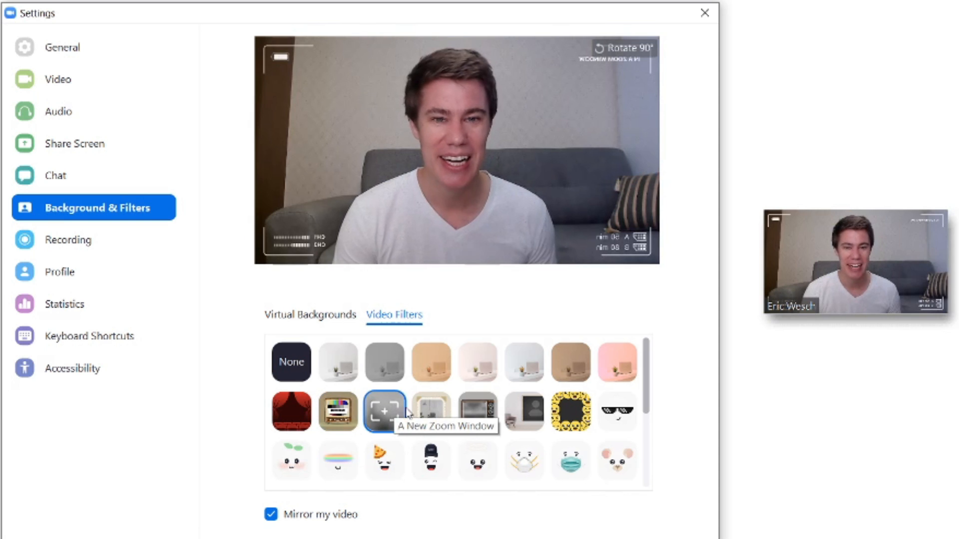
pyautogui.click(425, 415)
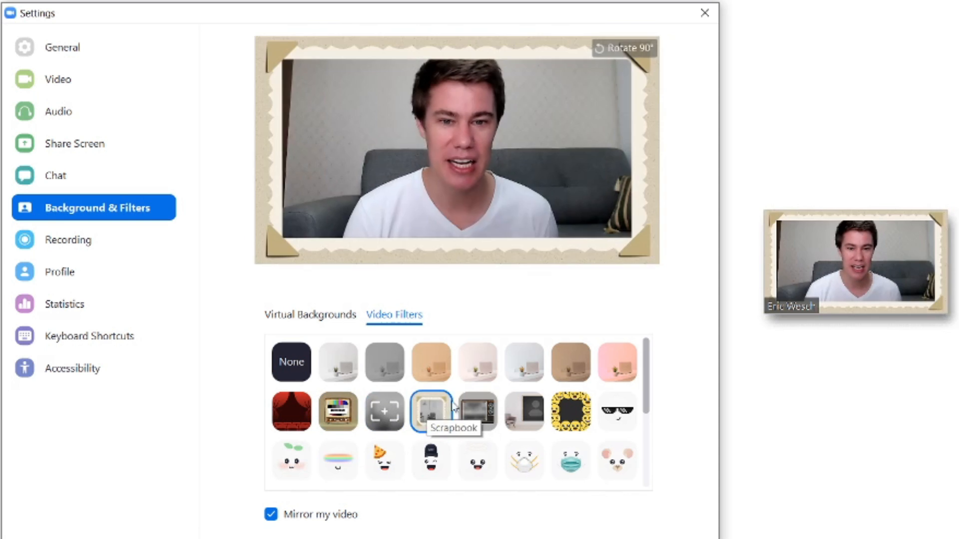
pyautogui.click(474, 413)
pyautogui.click(528, 414)
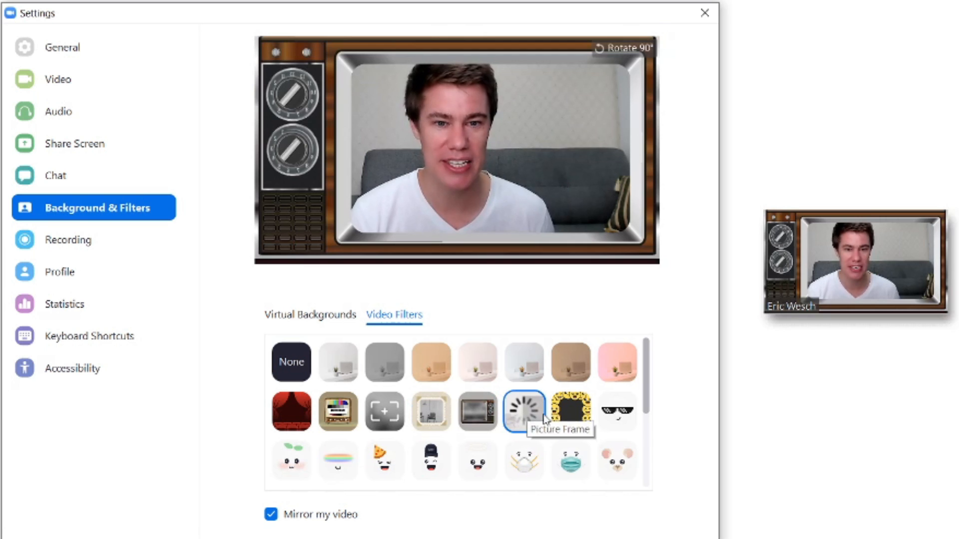
pyautogui.click(573, 421)
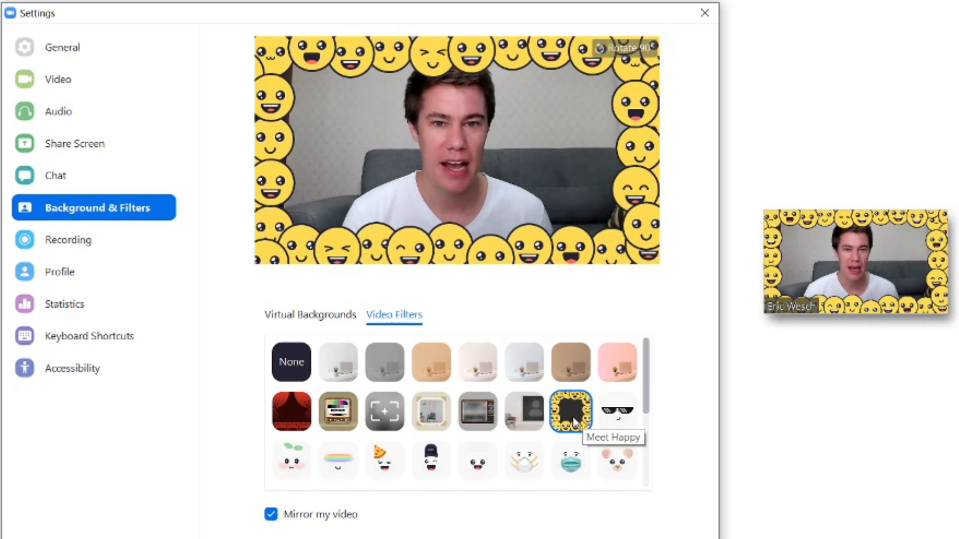
pyautogui.click(530, 421)
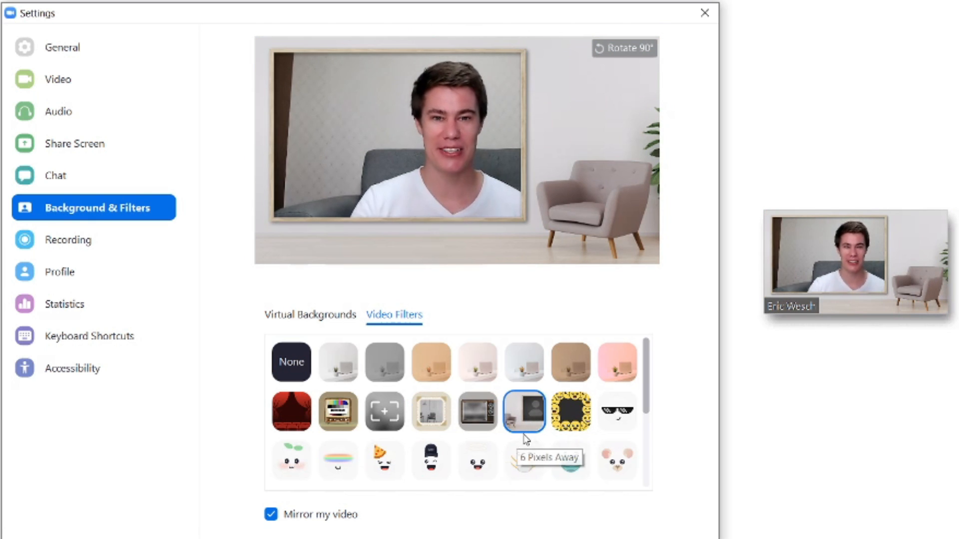
pyautogui.click(571, 424)
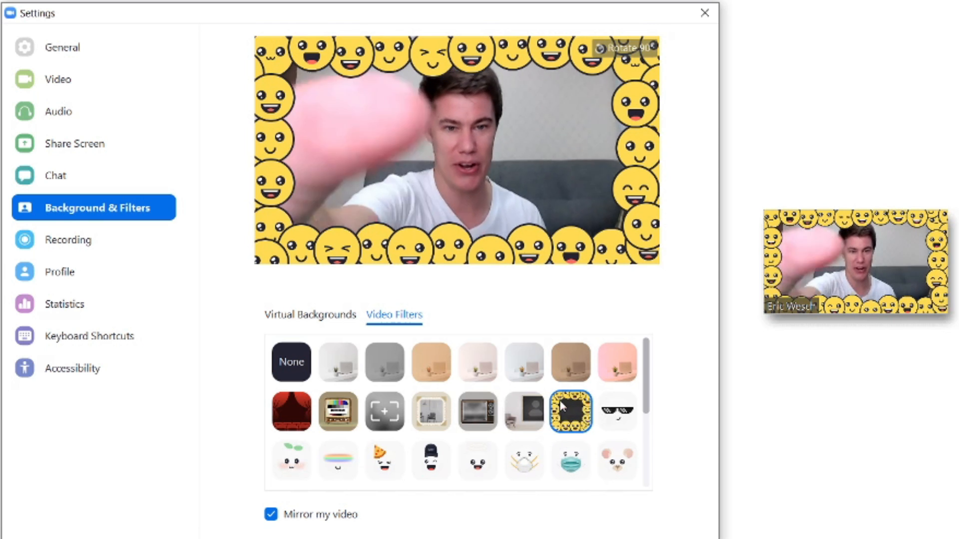
# Preview the Mosaic Eyewear, green sprout, Spectrum (rainbow) and pizza filters on the face
pyautogui.click(605, 401)
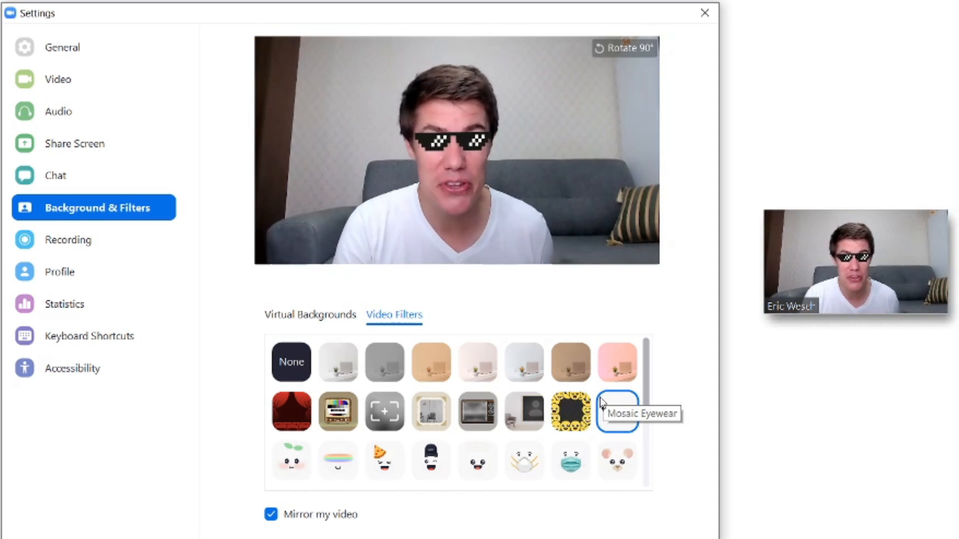
pyautogui.click(288, 468)
pyautogui.click(335, 460)
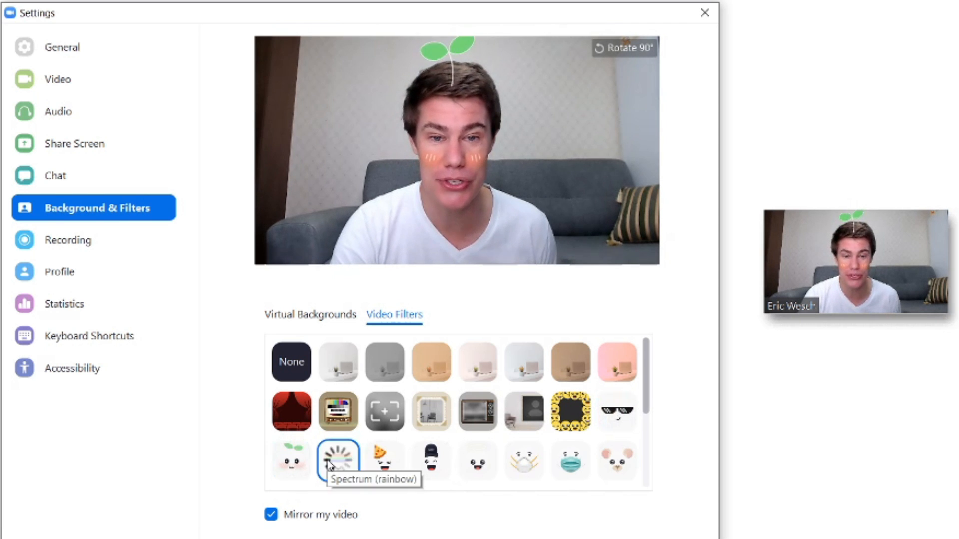
pyautogui.click(390, 465)
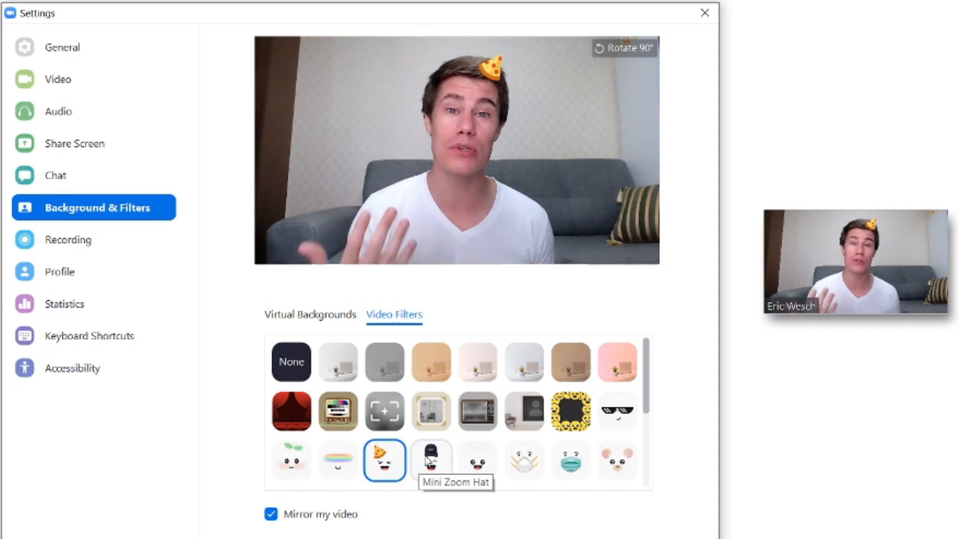
# Preview the Face Mask, Ada the Mousie and pirate hat with eye patch filters on the face
pyautogui.scroll(-2, 433, 443)
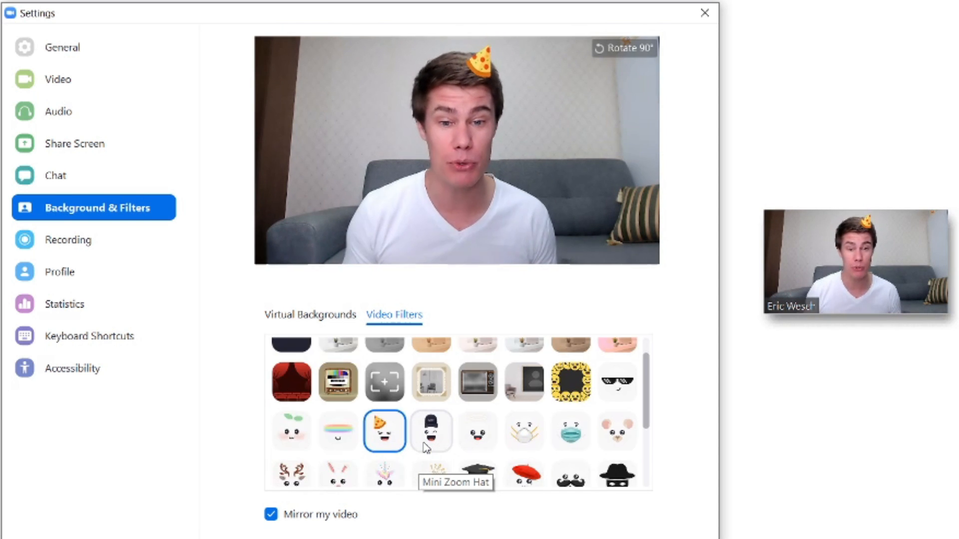
pyautogui.click(567, 413)
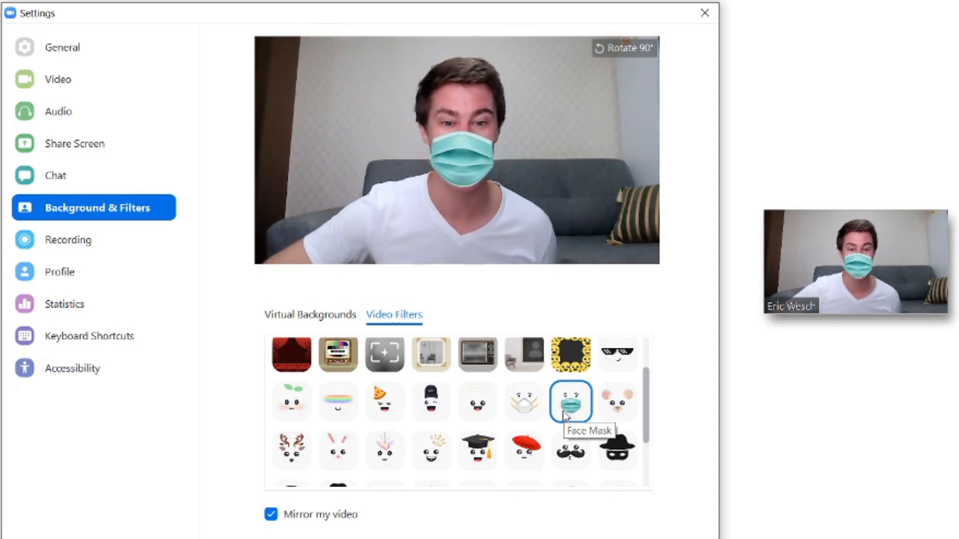
pyautogui.click(617, 413)
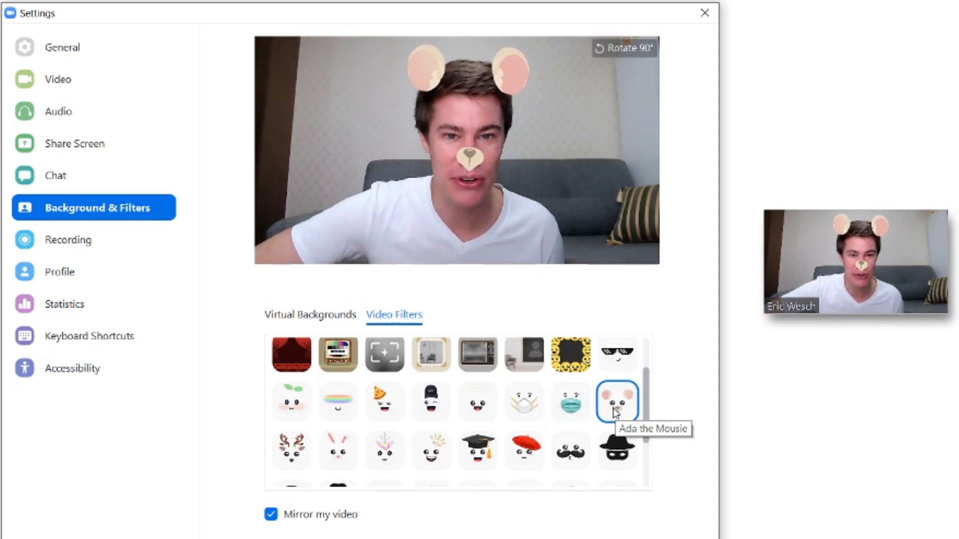
pyautogui.scroll(-1, 355, 446)
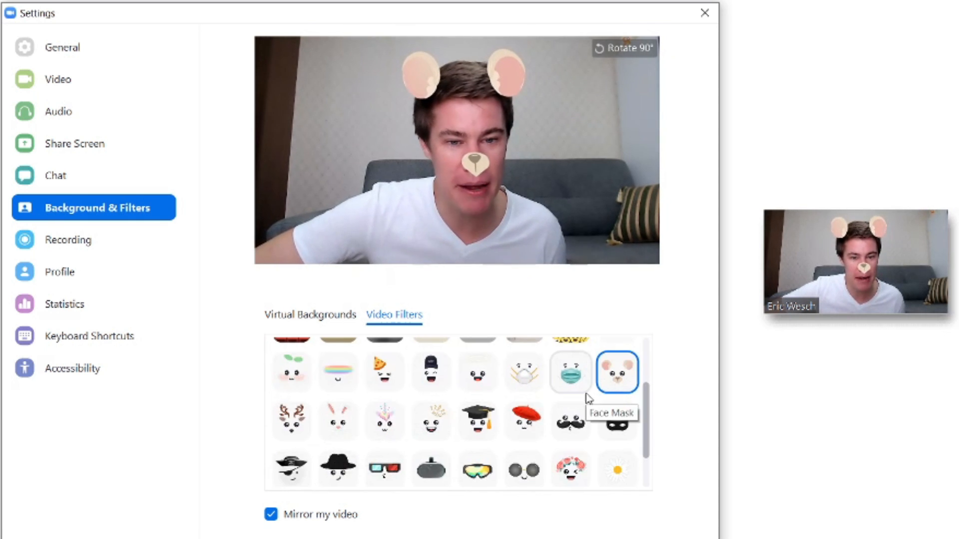
pyautogui.click(292, 464)
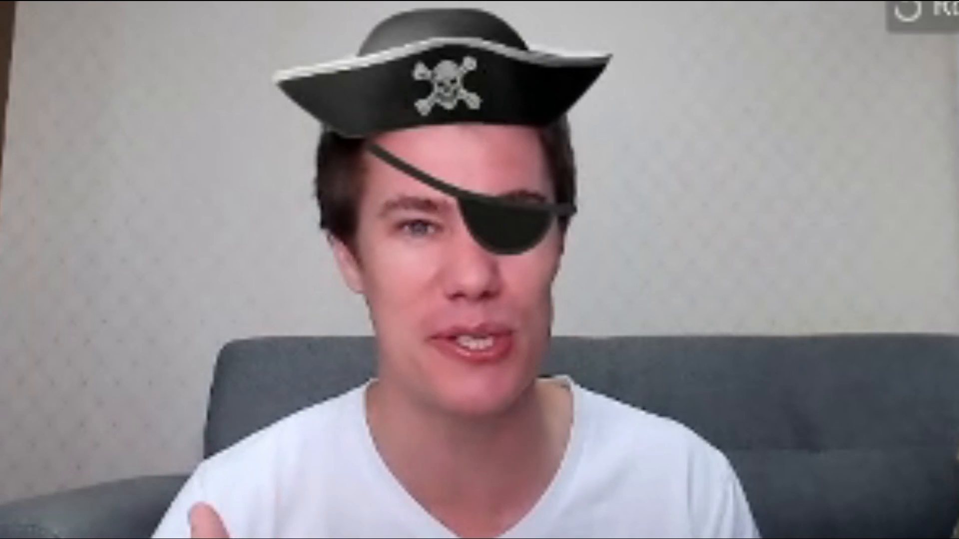
# Preview the black Hat, 3D Eyewear, VR headset and Aerospace Goggles filters on the face
pyautogui.click(350, 462)
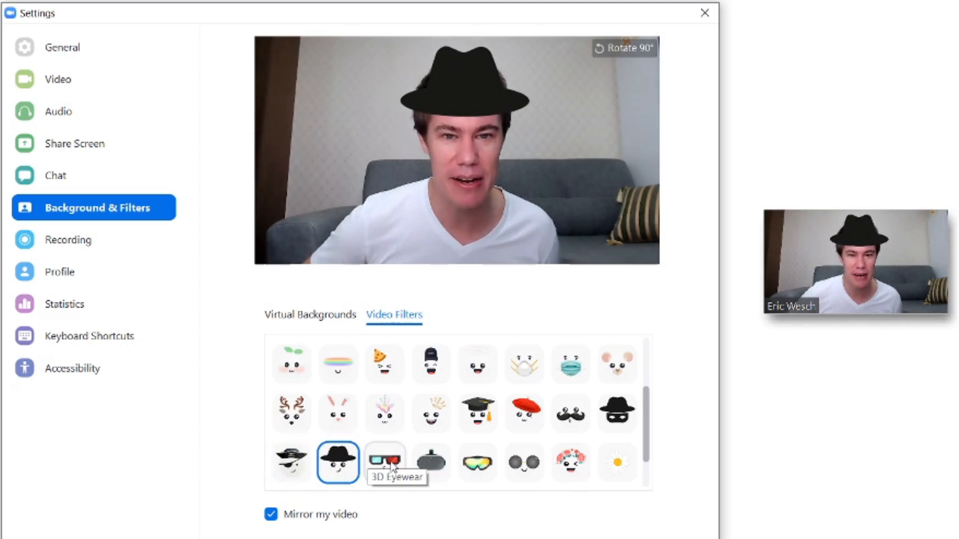
pyautogui.click(391, 466)
pyautogui.click(349, 468)
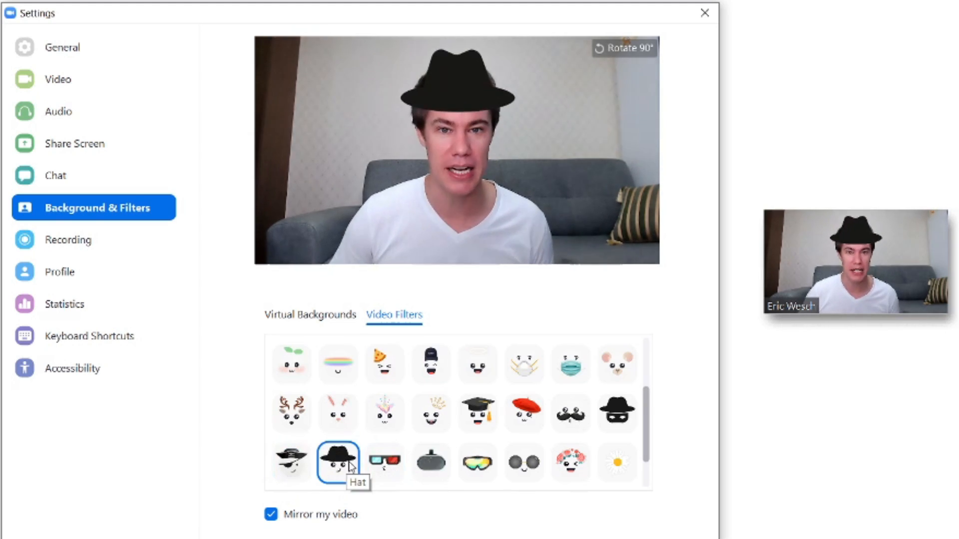
pyautogui.click(392, 464)
pyautogui.click(431, 464)
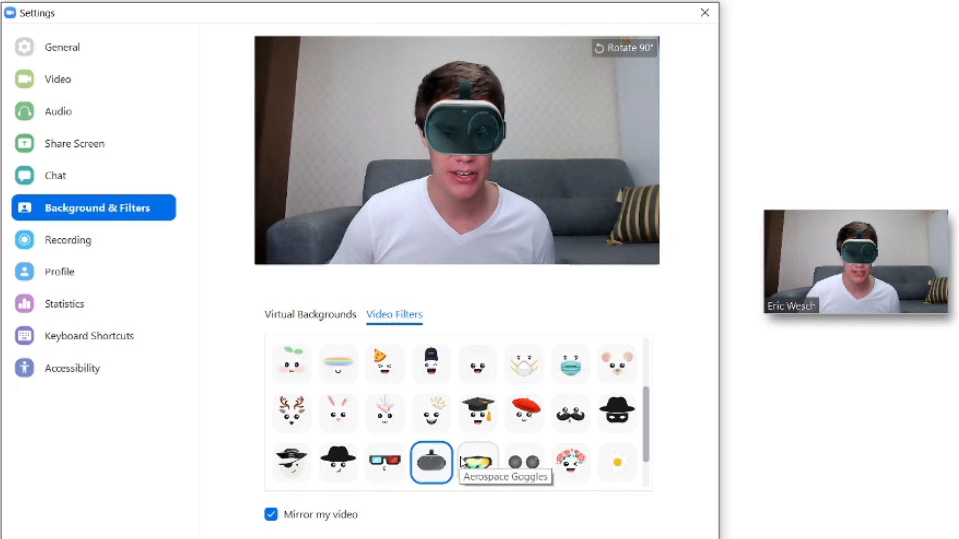
pyautogui.click(474, 462)
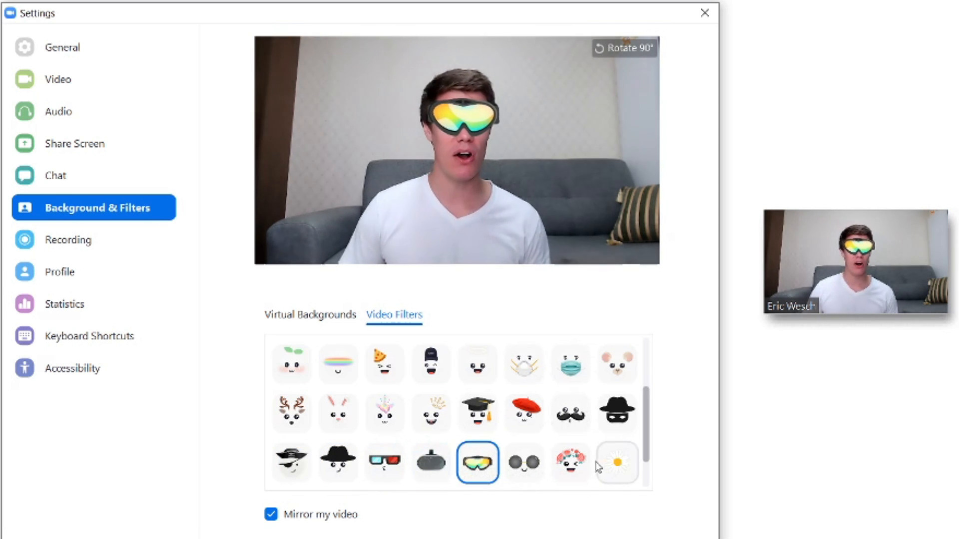
# Preview the flower crown, Daisy and Butterfreckles filters on the face
pyautogui.click(579, 464)
pyautogui.click(619, 470)
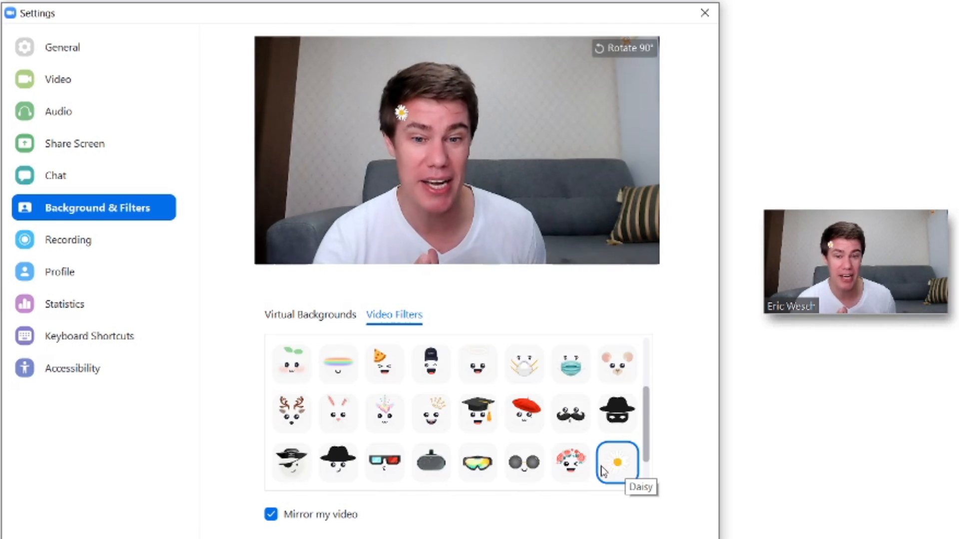
pyautogui.scroll(-1, 602, 471)
pyautogui.click(285, 463)
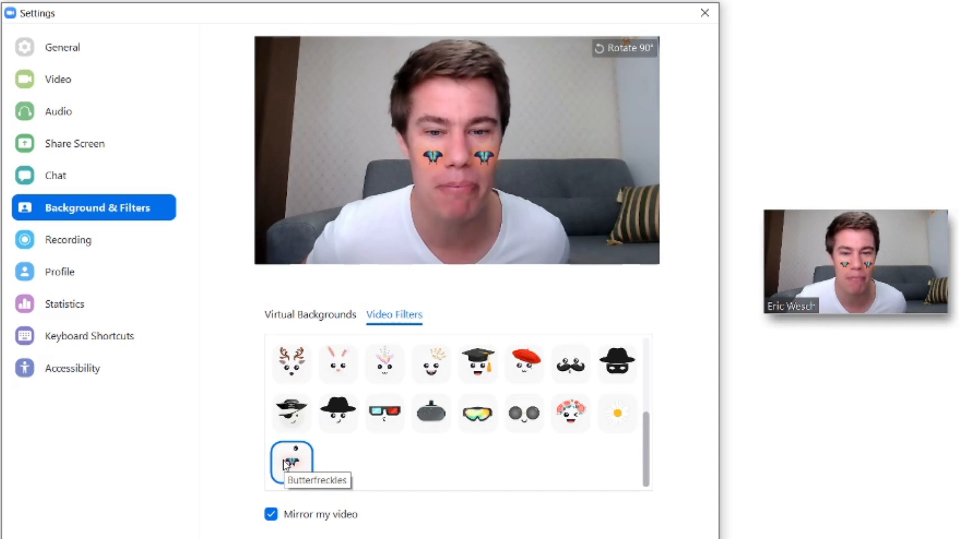
# Try the Prancer reindeer filter and switch to the Mini Zoom Hat filter
pyautogui.click(298, 375)
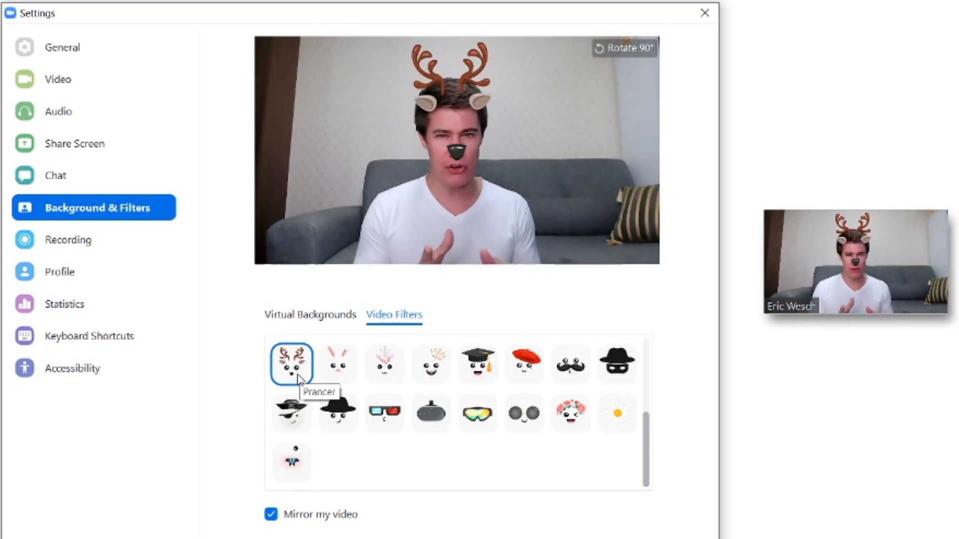
pyautogui.scroll(1, 298, 378)
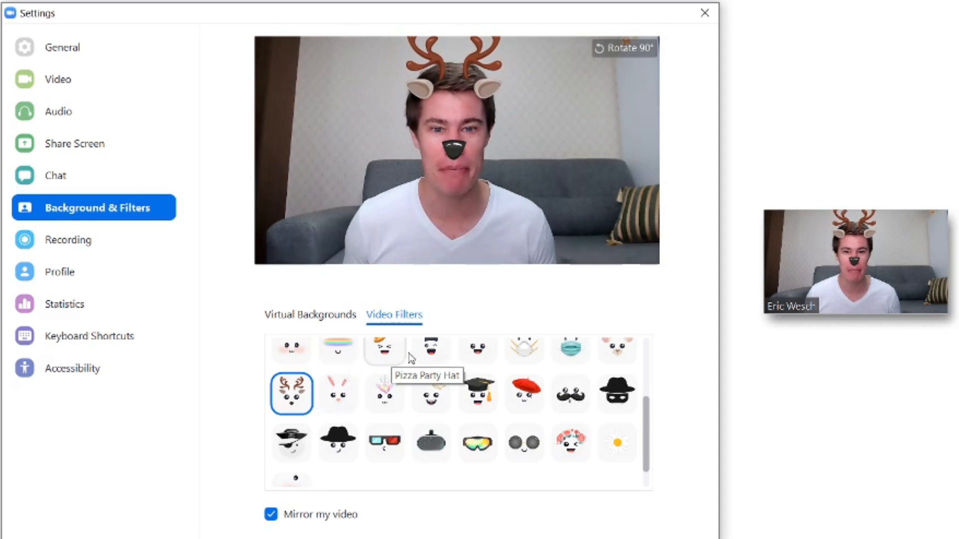
pyautogui.click(424, 356)
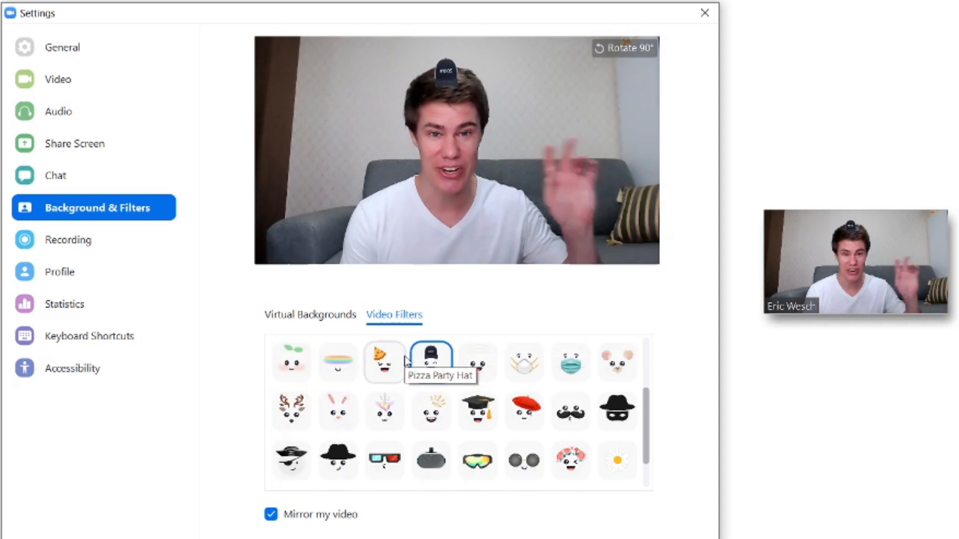